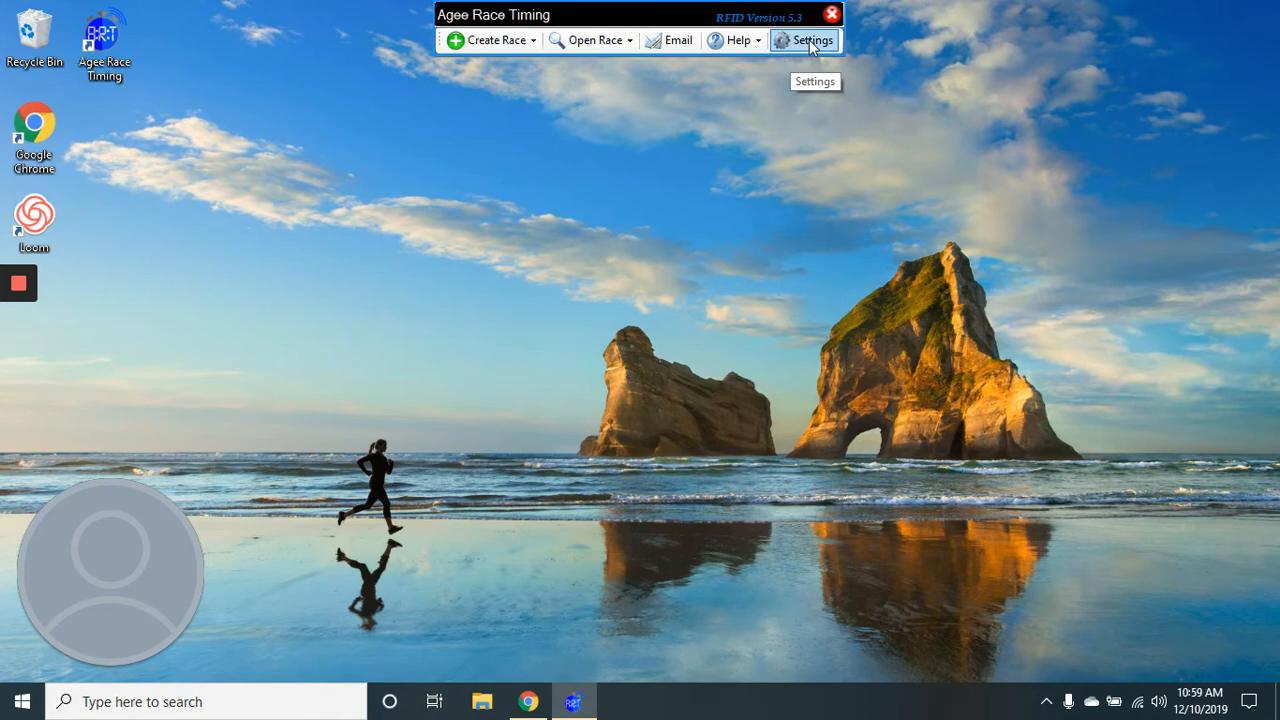
# Open the program settings and browse for a backup database folder down to Dropbox, Race Franchise, Locations, Kansas City, Results
pyautogui.click(809, 40)
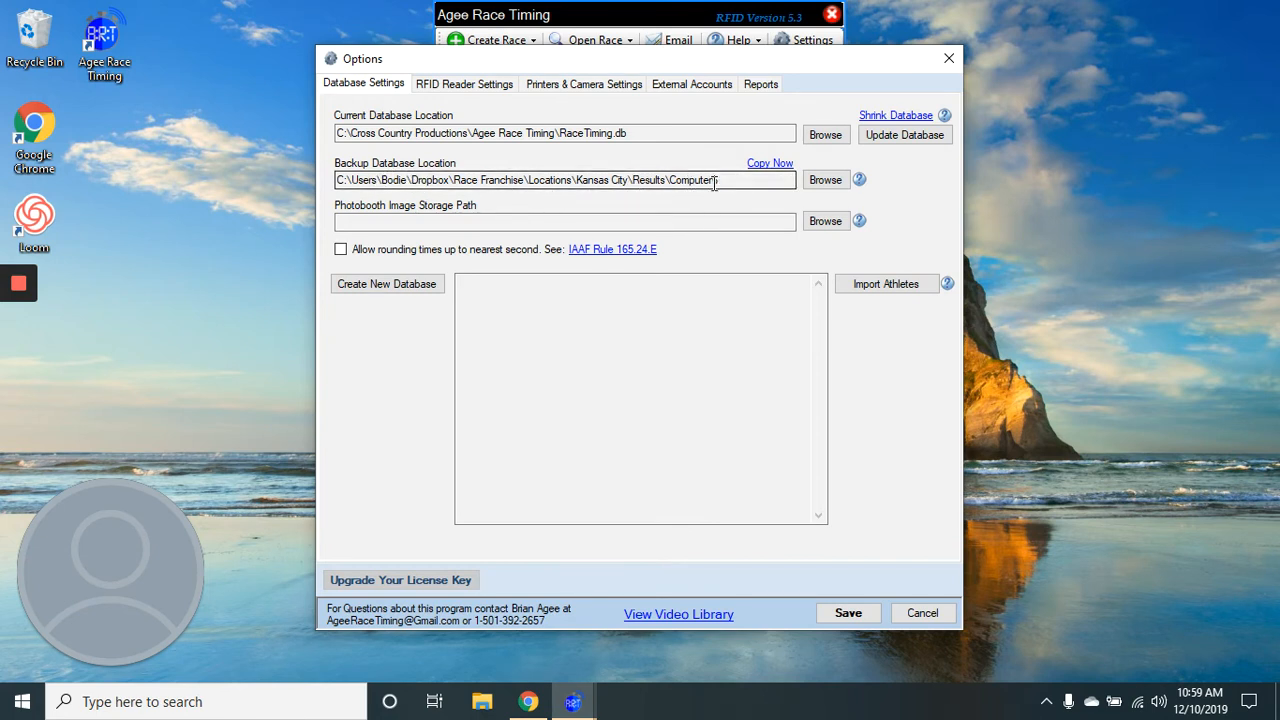
pyautogui.click(834, 184)
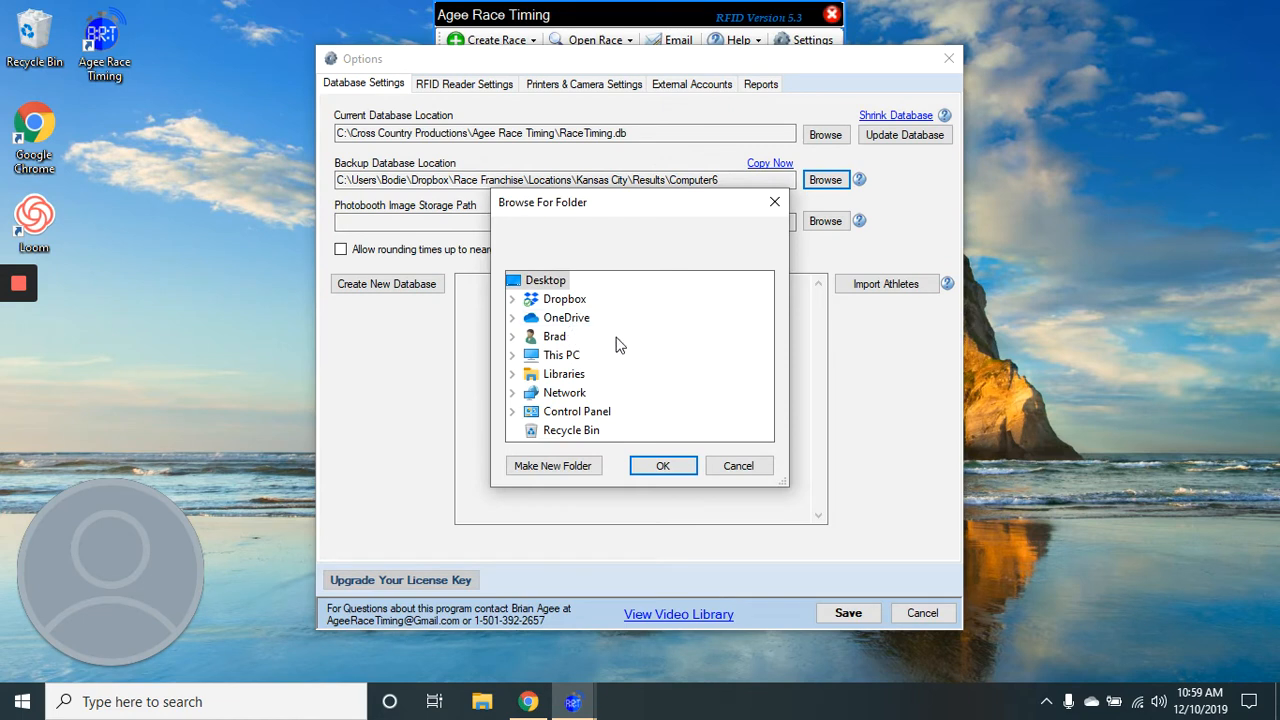
pyautogui.click(564, 300)
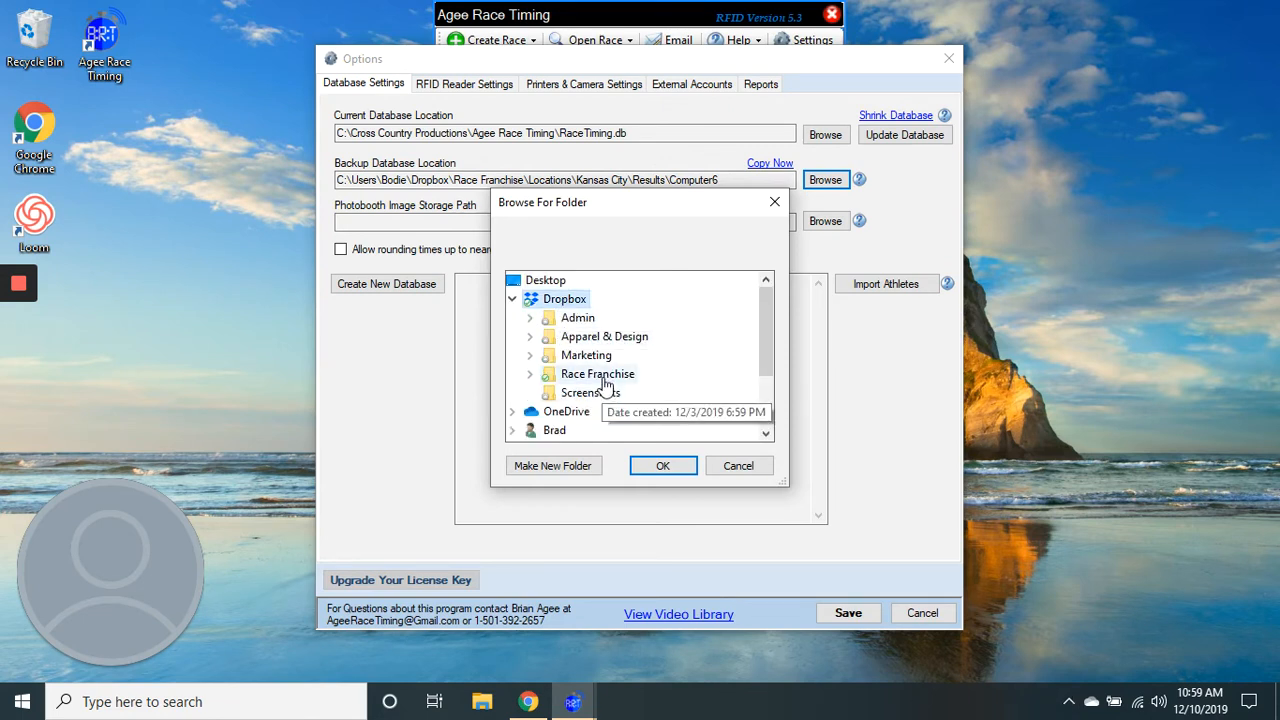
pyautogui.doubleClick(605, 383)
pyautogui.scroll(-2, 620, 370)
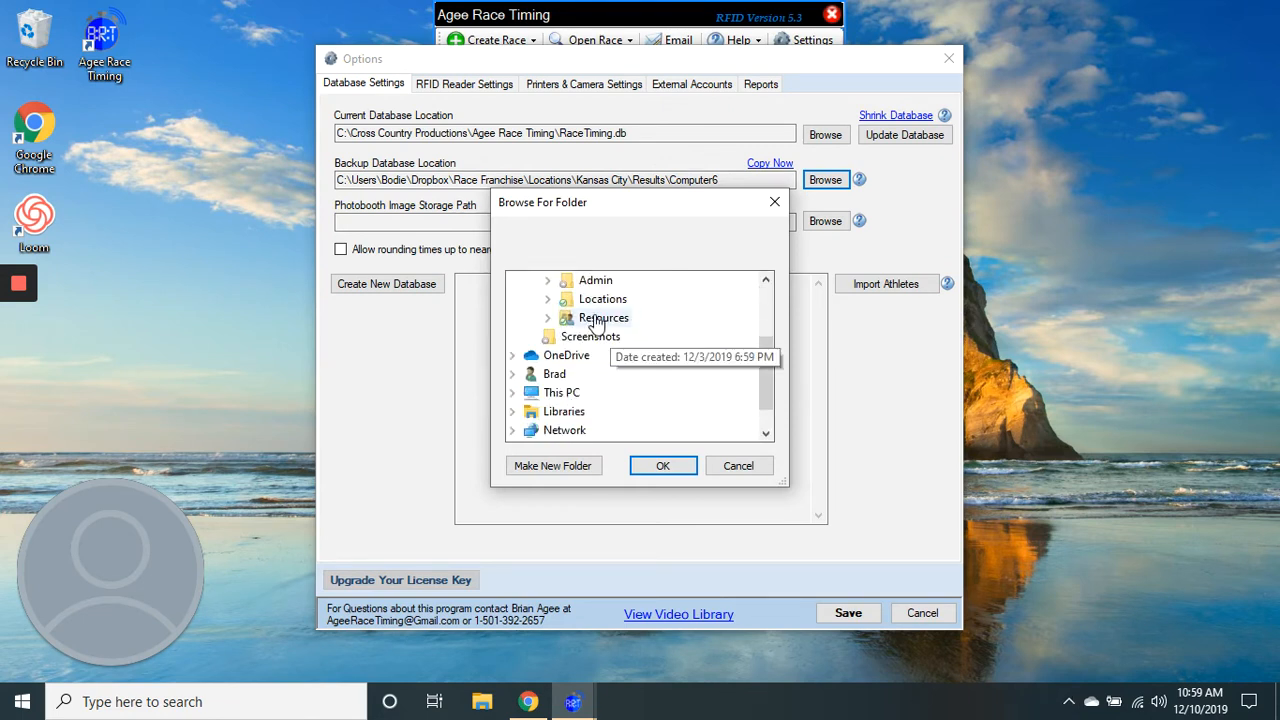
pyautogui.scroll(1, 596, 325)
pyautogui.doubleClick(608, 355)
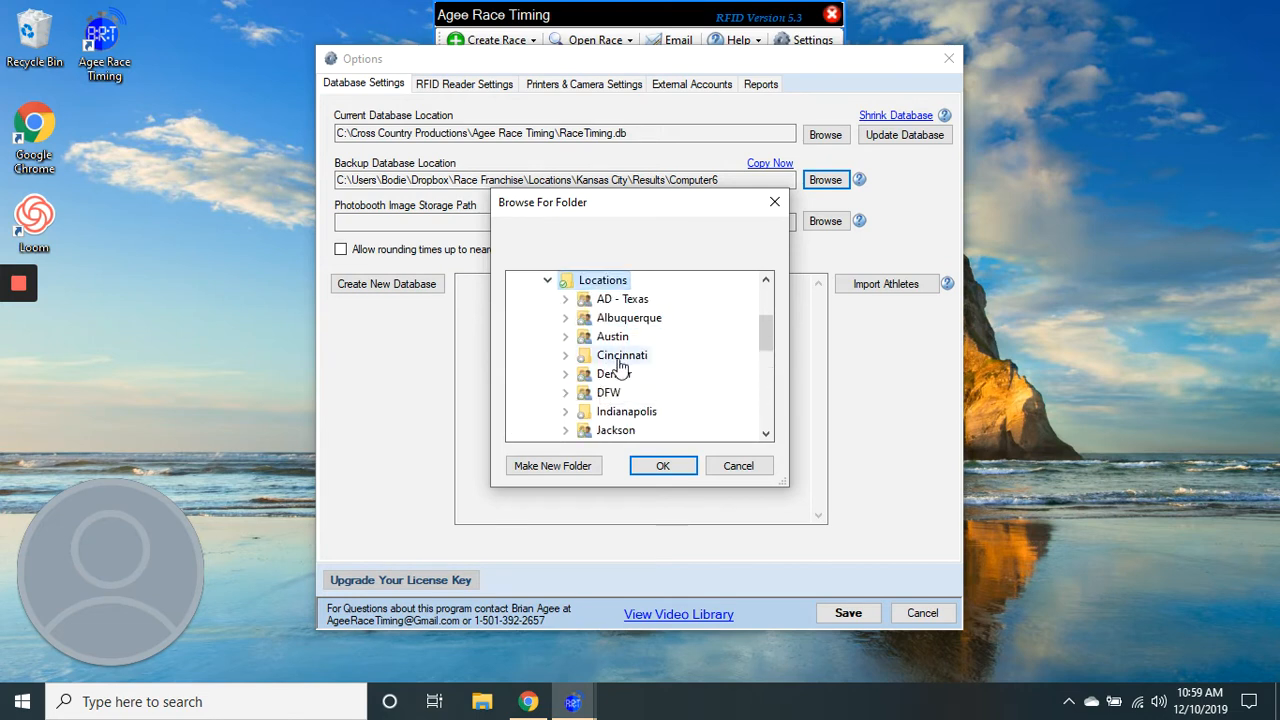
pyautogui.scroll(-6, 620, 365)
pyautogui.doubleClick(628, 338)
pyautogui.scroll(-3, 635, 350)
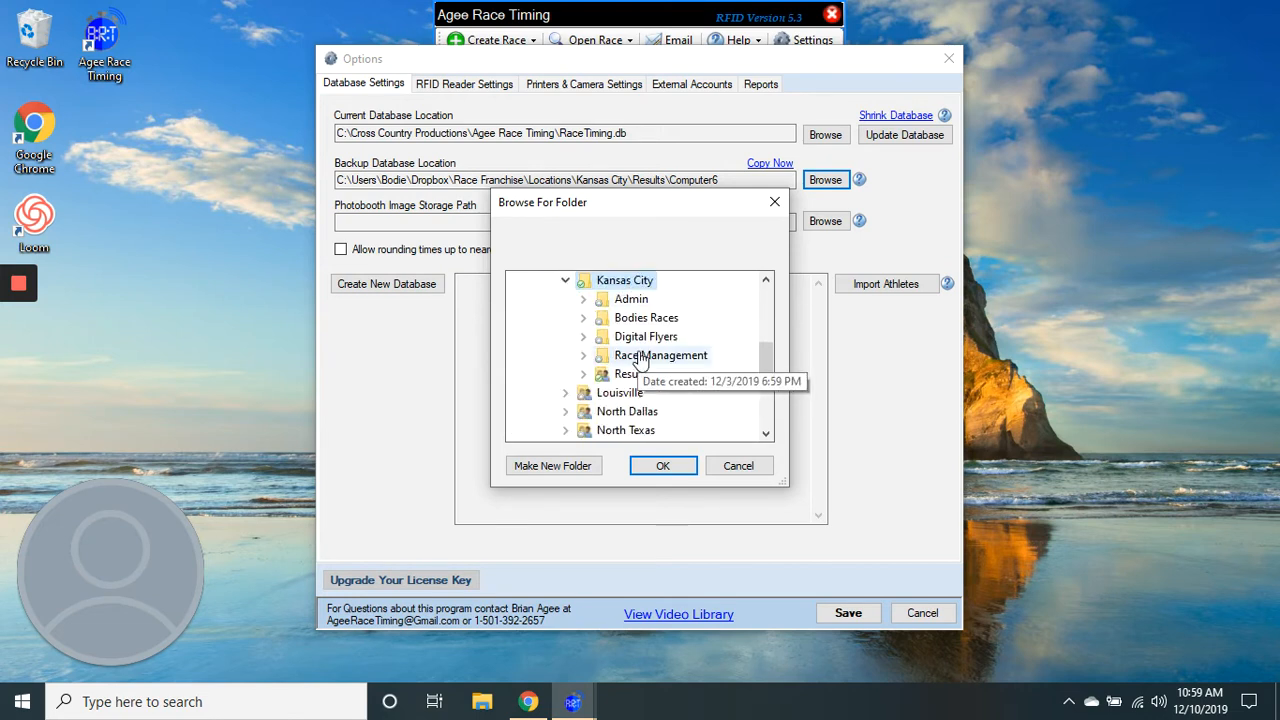
pyautogui.doubleClick(628, 374)
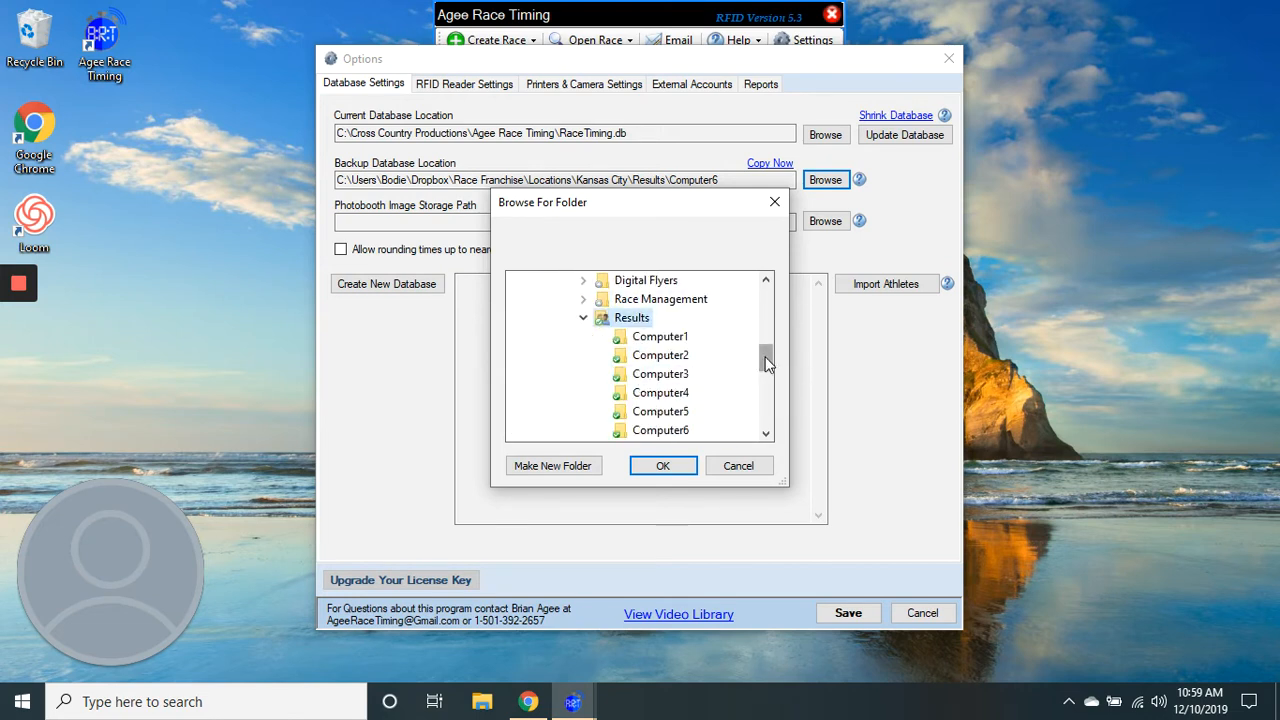
# Review the Computer1 to Computer6 subfolders of Results and close the folder picker without choosing one
pyautogui.scroll(-3, 767, 364)
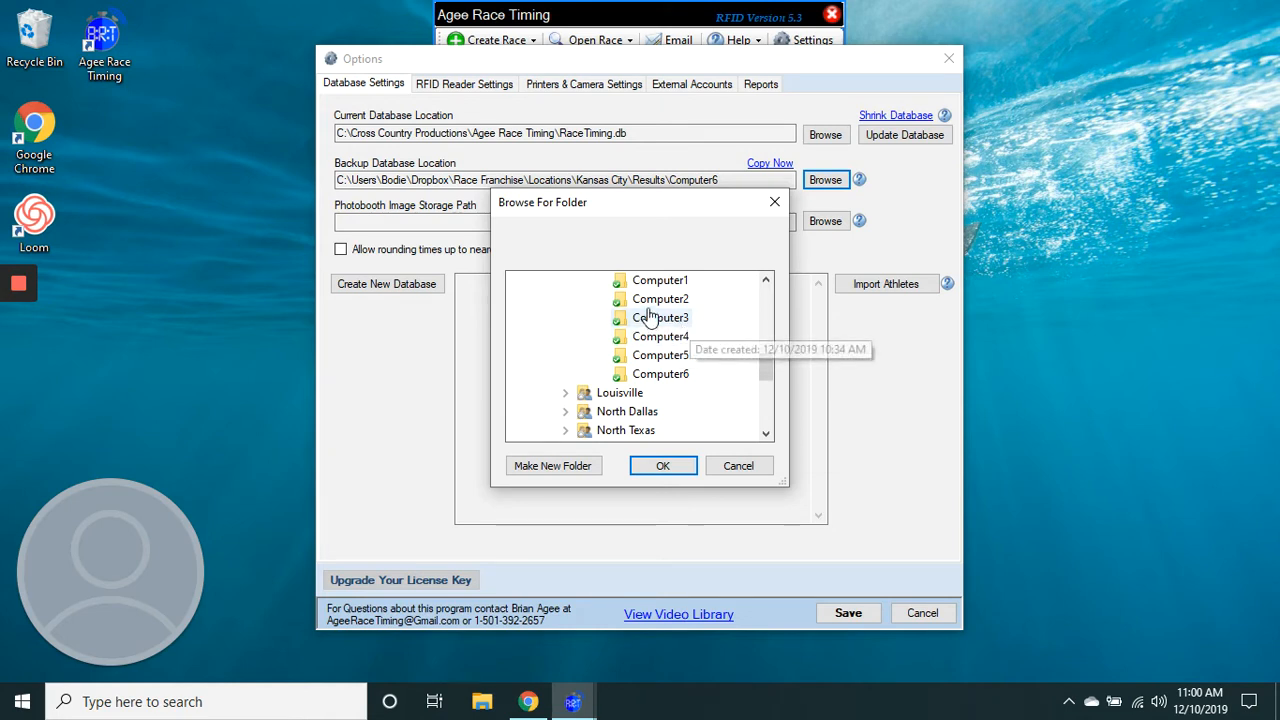
pyautogui.scroll(1, 640, 317)
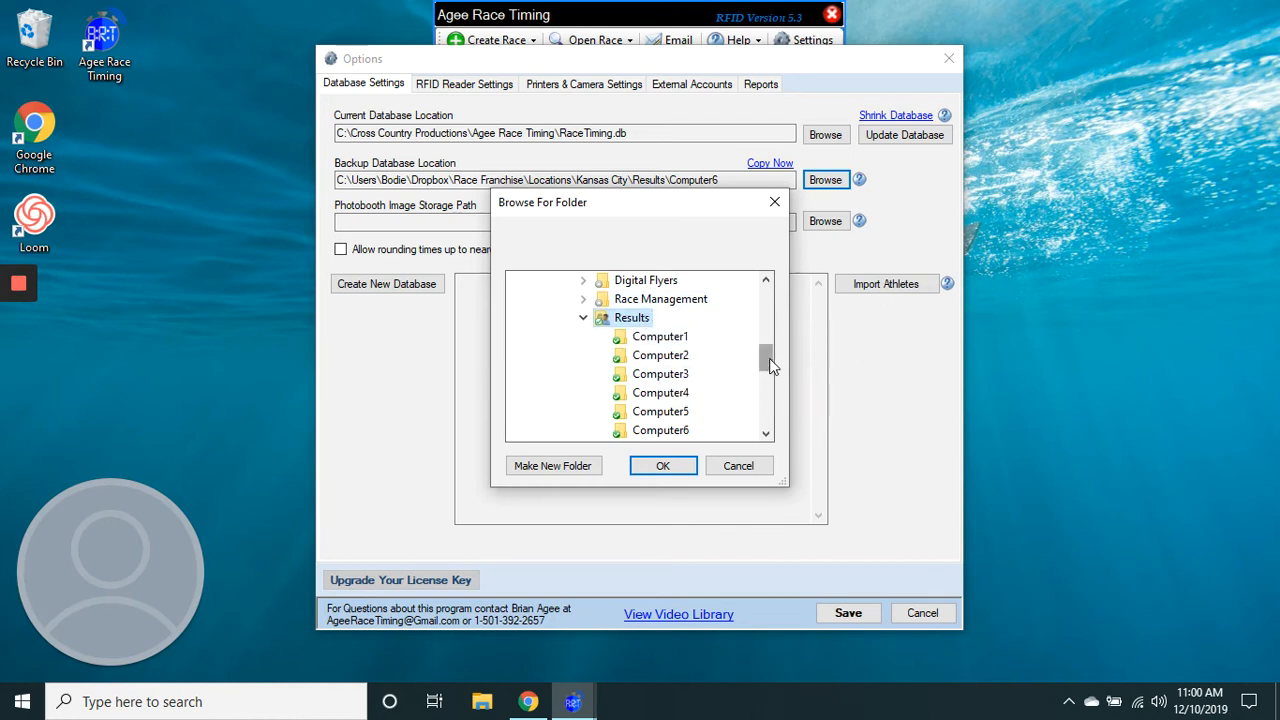
pyautogui.moveTo(770, 365); pyautogui.dragTo(770, 371)
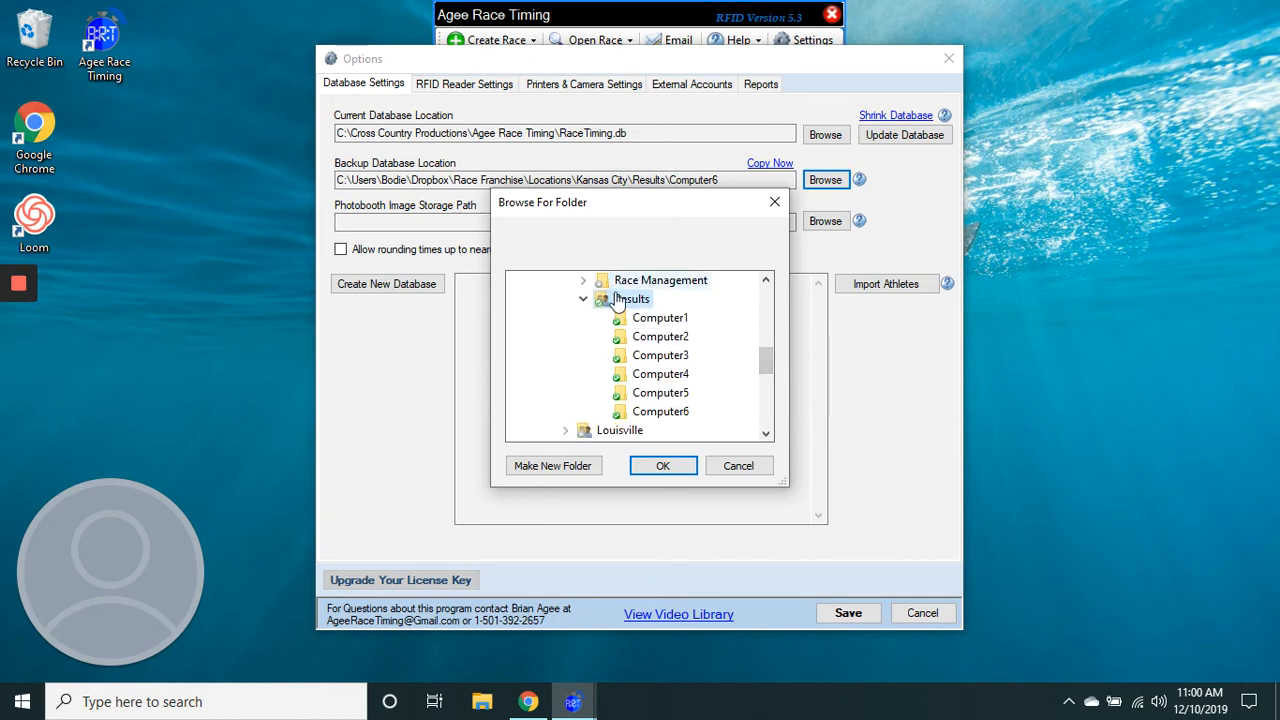
pyautogui.click(738, 466)
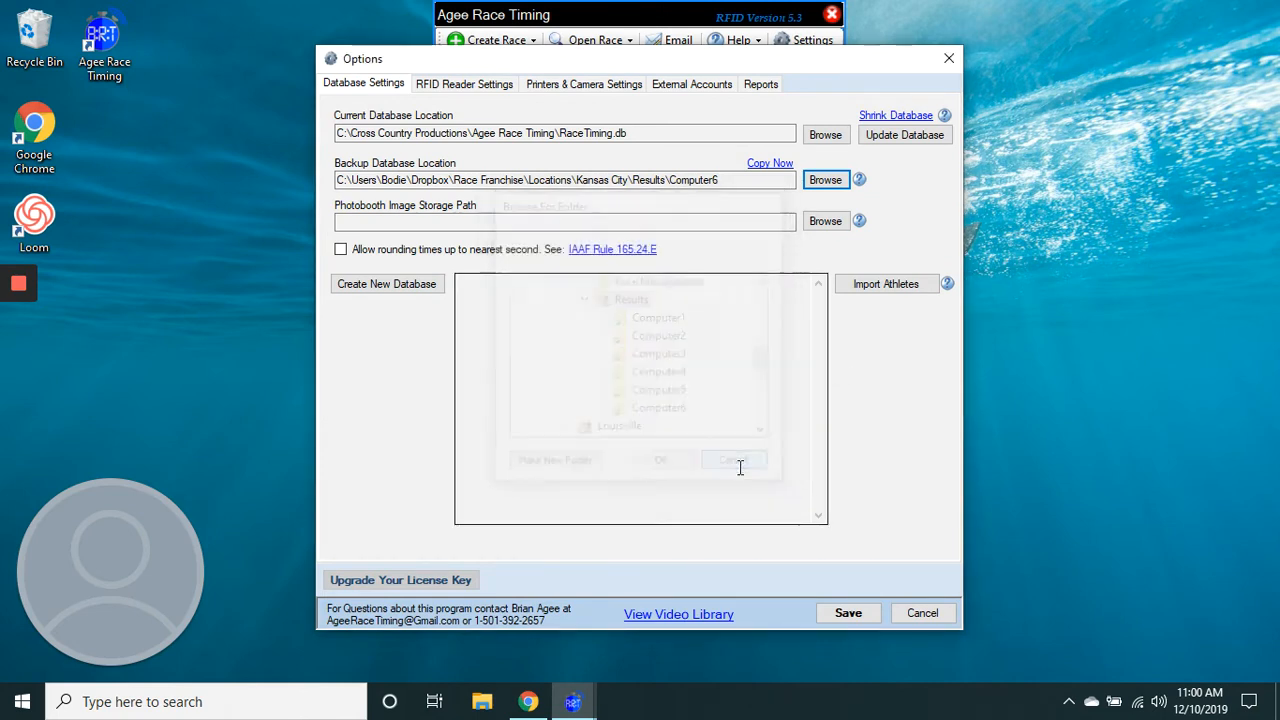
# Copy the race timing database to the configured backup location immediately
pyautogui.click(763, 163)
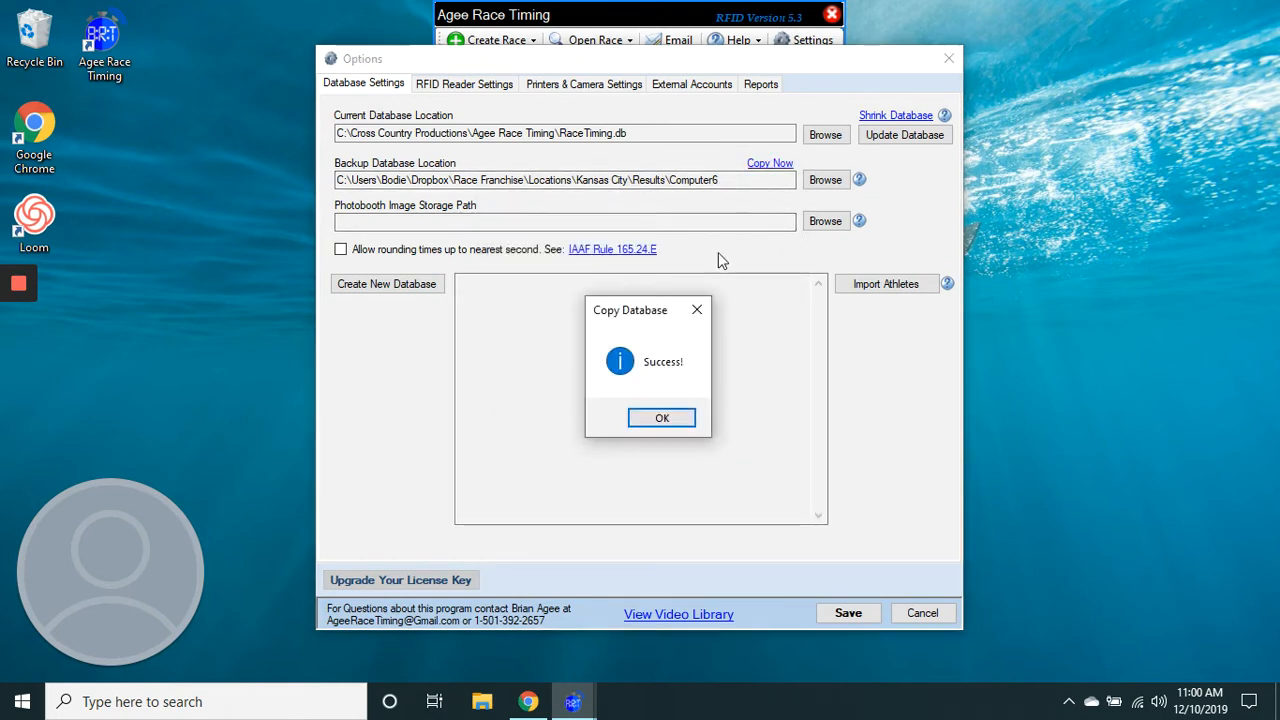
pyautogui.click(660, 422)
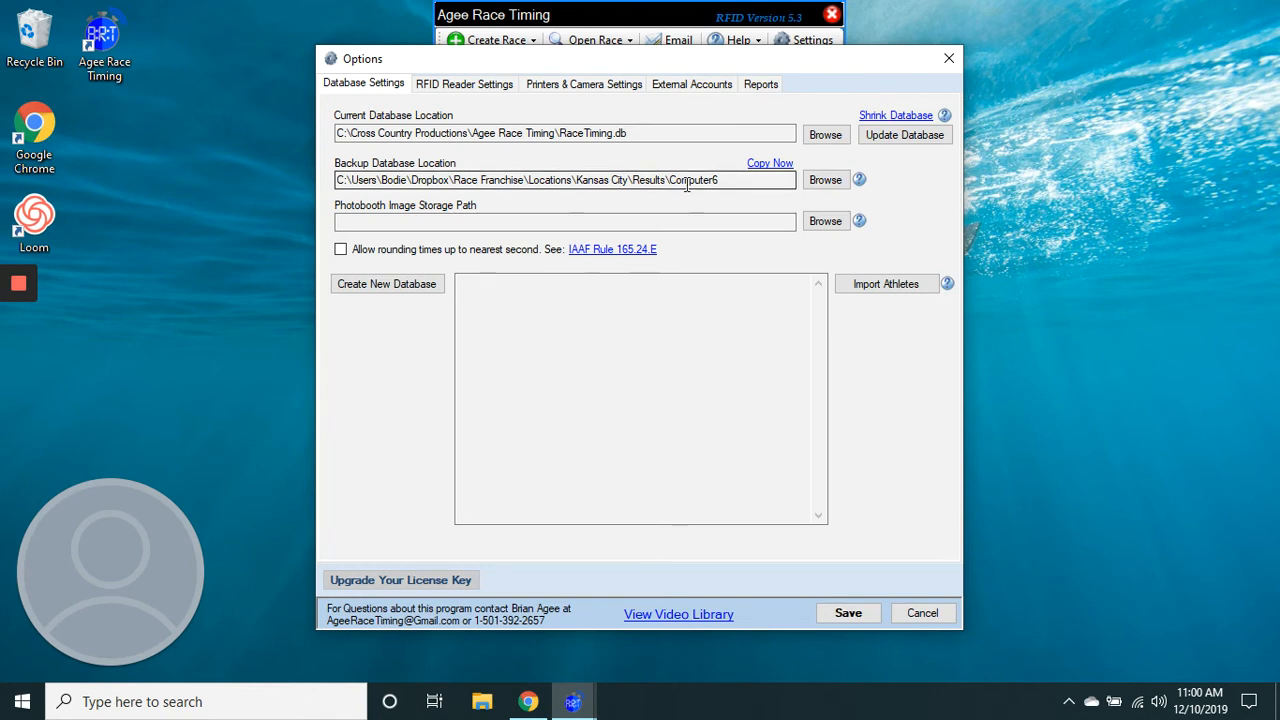
# Enable the Motorola RFID reader described as #4 and save the device
pyautogui.click(462, 90)
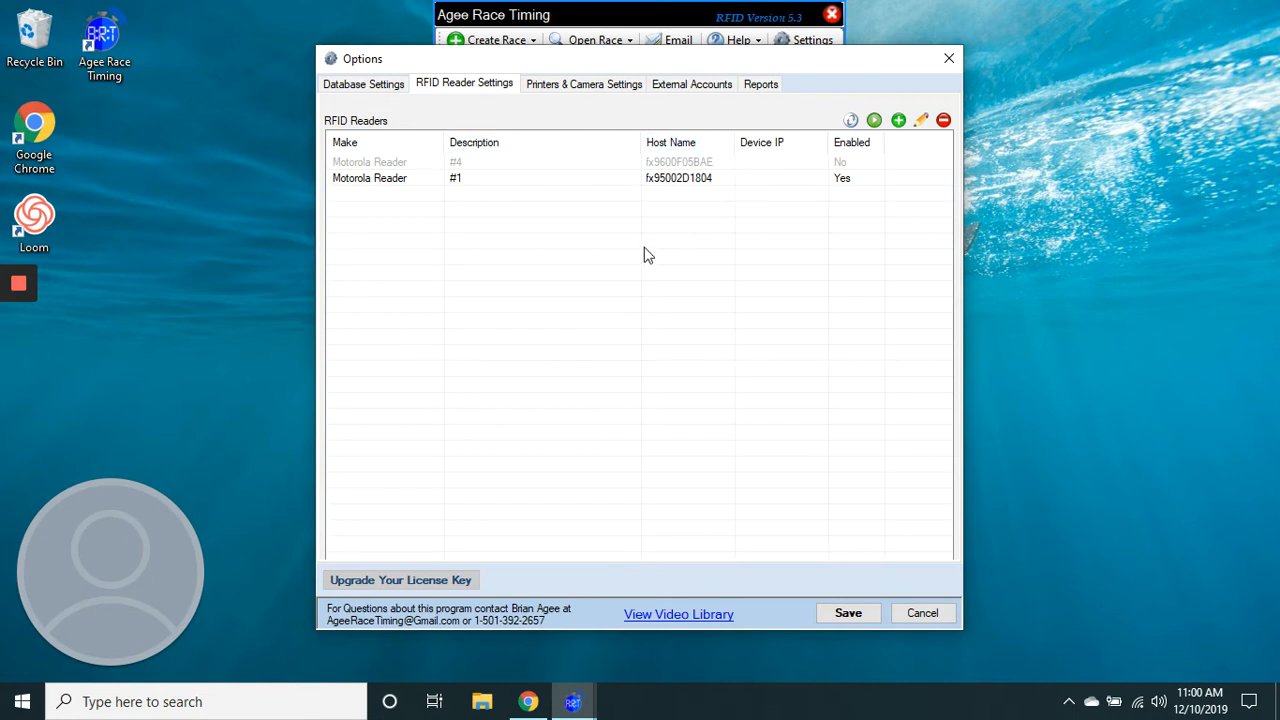
pyautogui.doubleClick(846, 162)
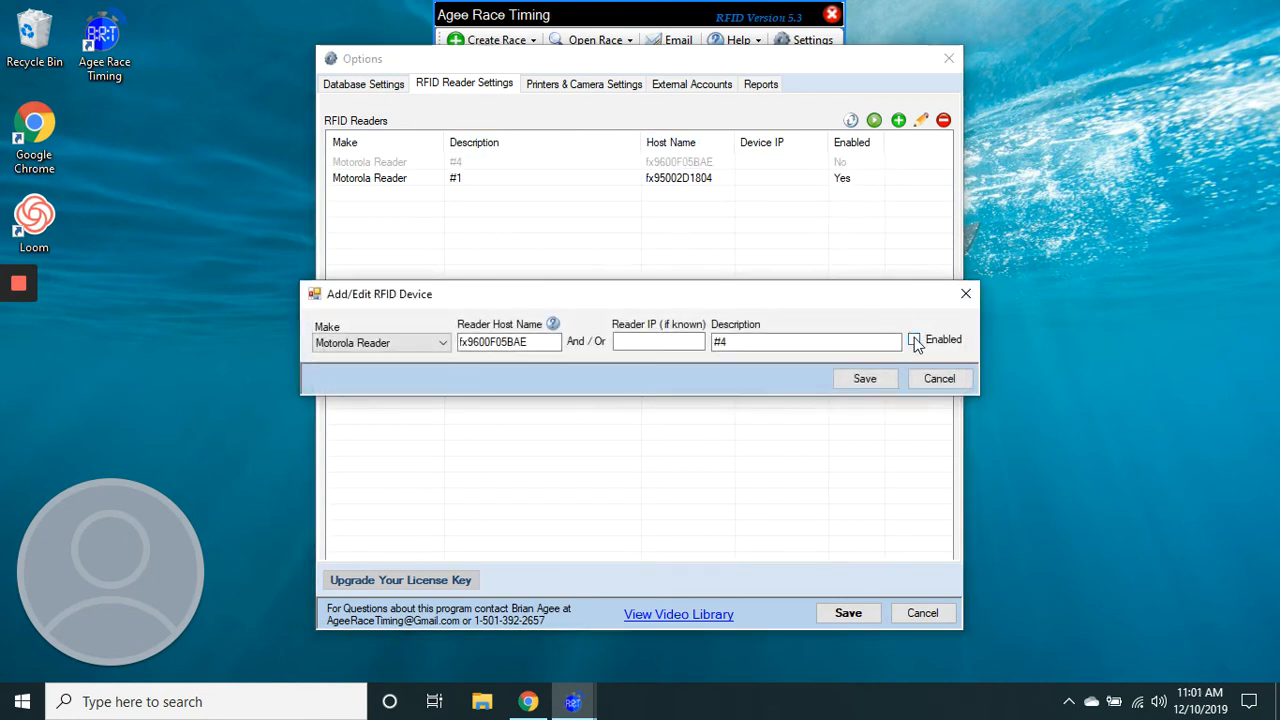
pyautogui.click(914, 341)
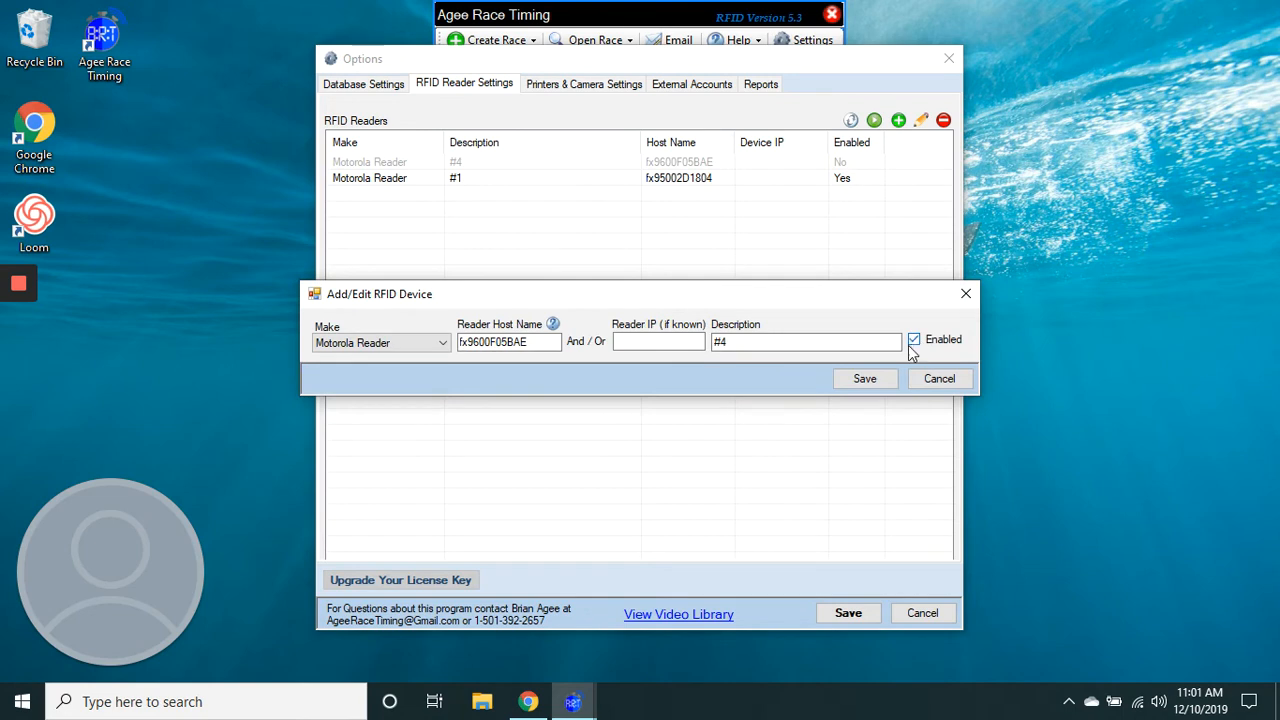
pyautogui.click(868, 379)
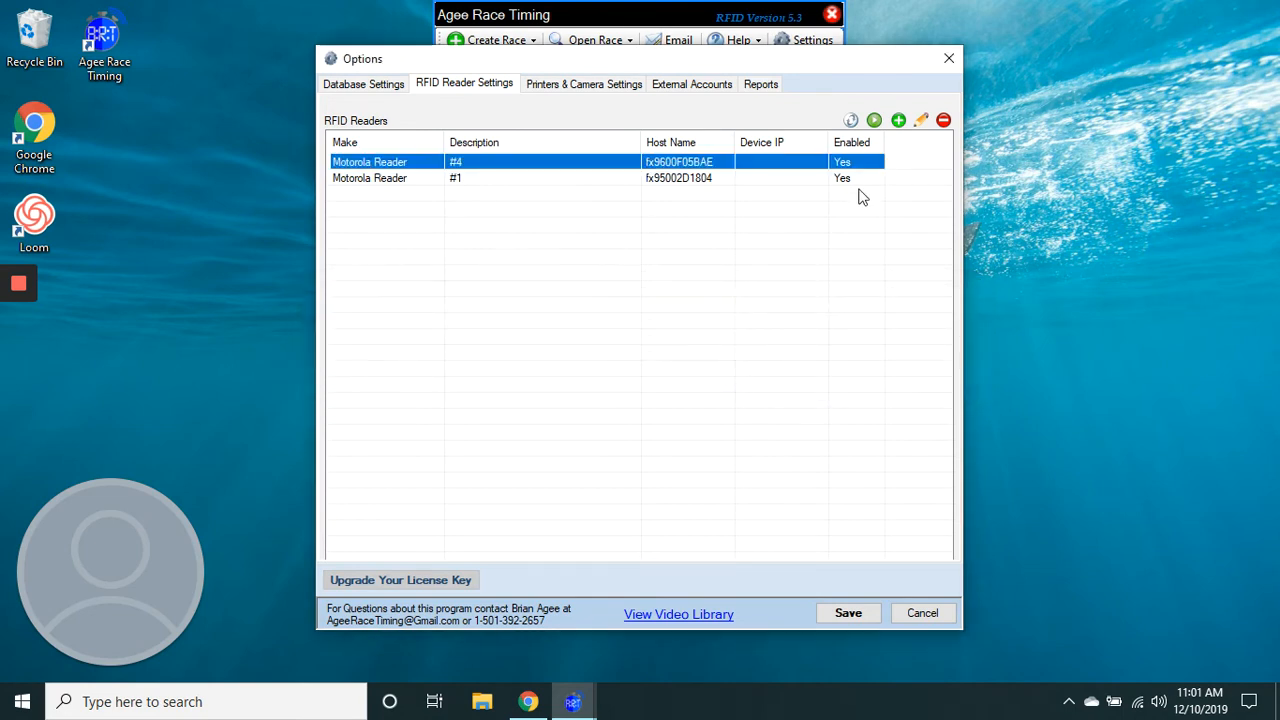
# Disable the Motorola RFID reader described as #1 and save the device
pyautogui.doubleClick(848, 180)
pyautogui.click(914, 340)
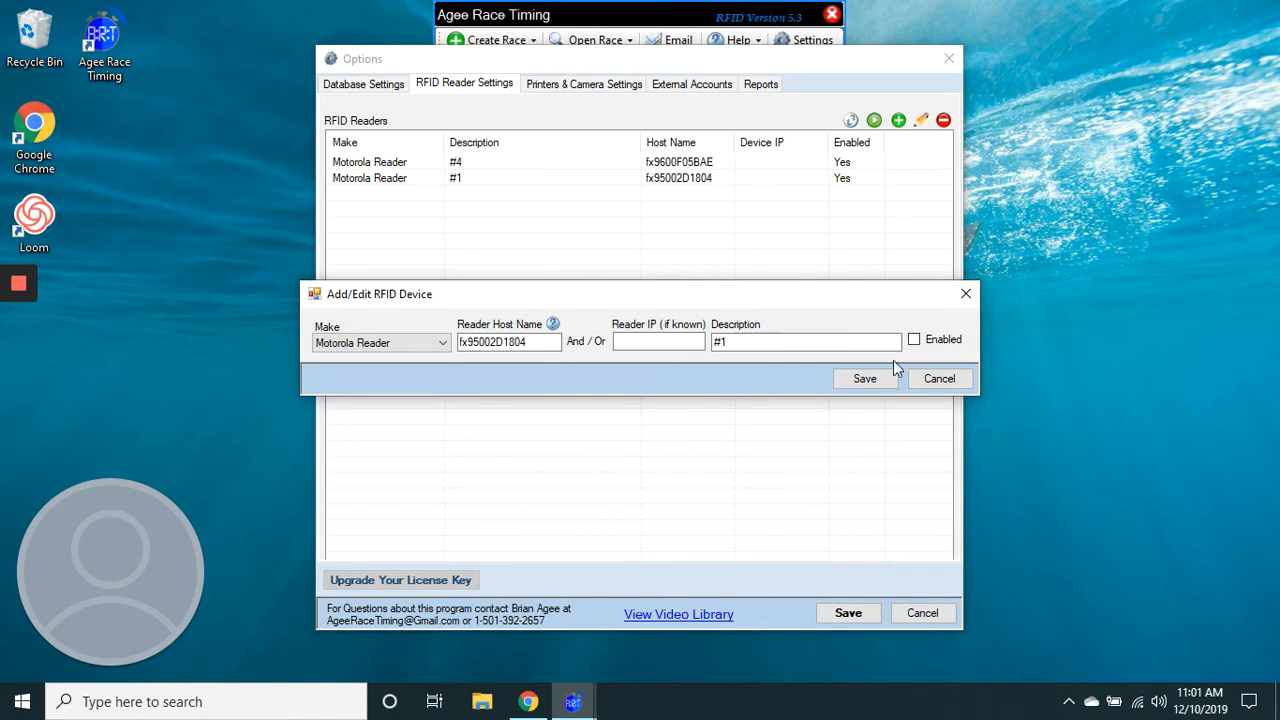
pyautogui.click(865, 378)
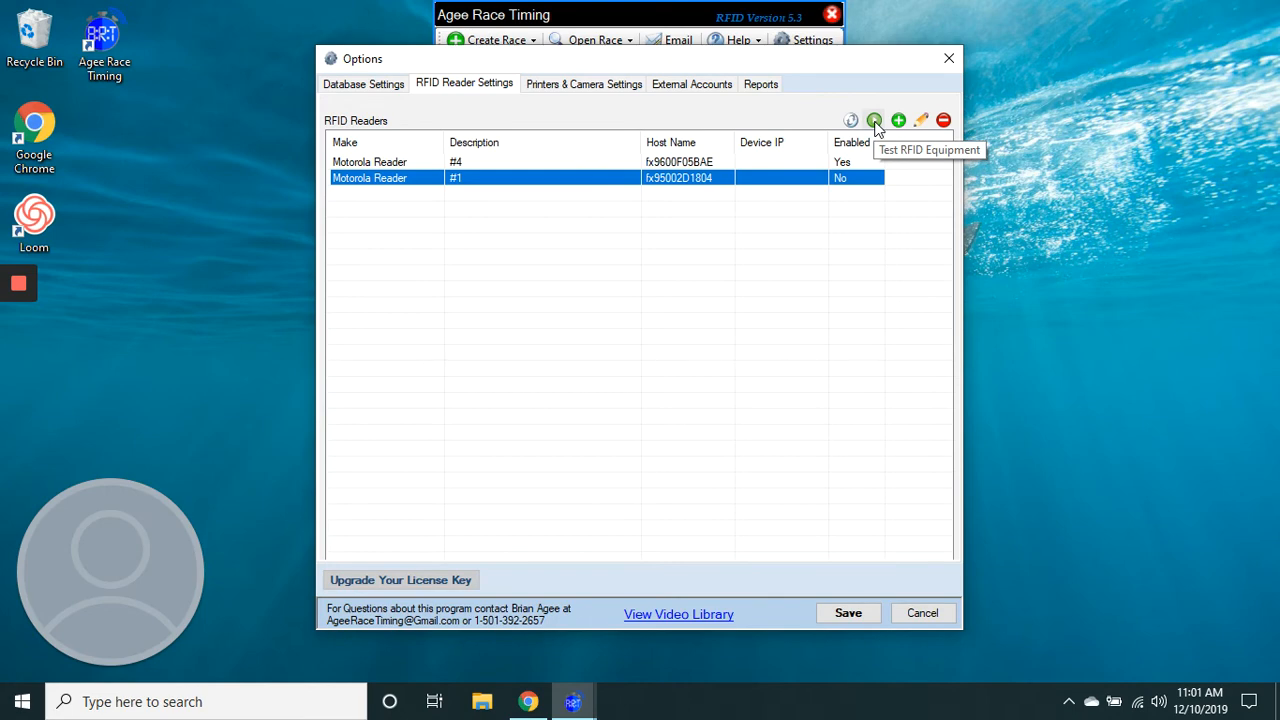
# Review the printer and camera settings, including the printers available for the default report printer
pyautogui.click(562, 90)
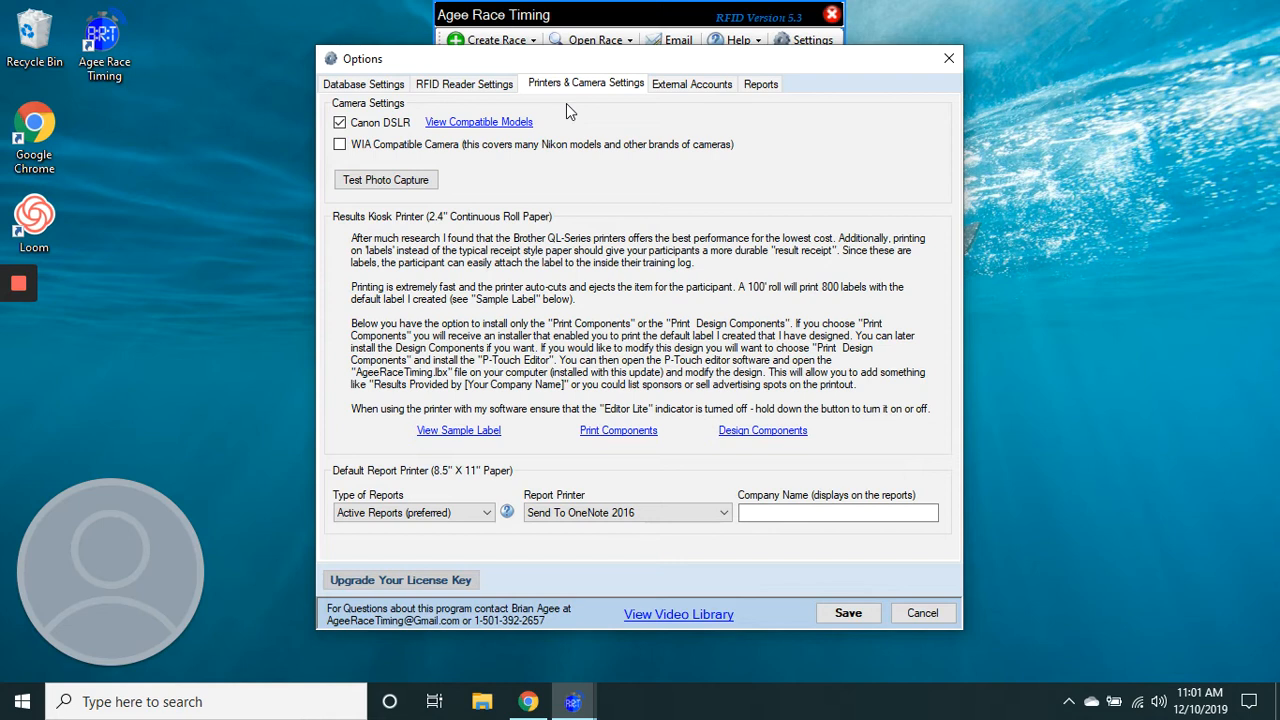
pyautogui.click(672, 522)
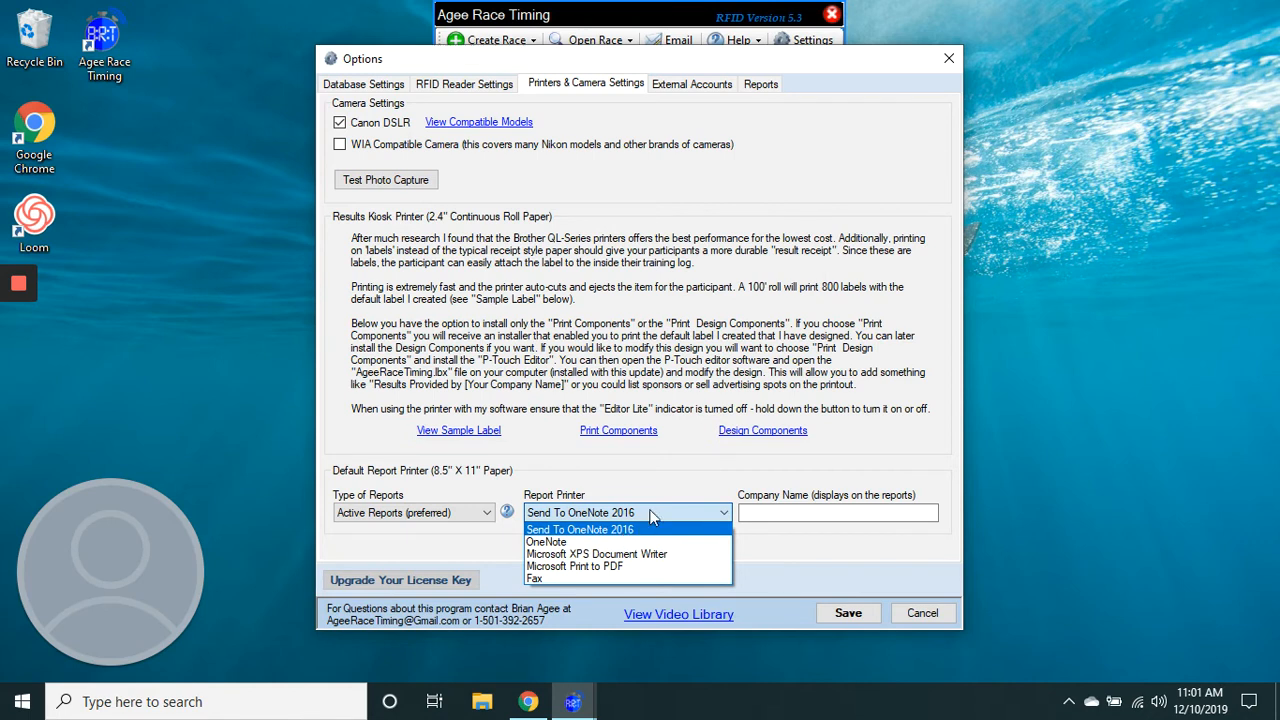
pyautogui.click(678, 463)
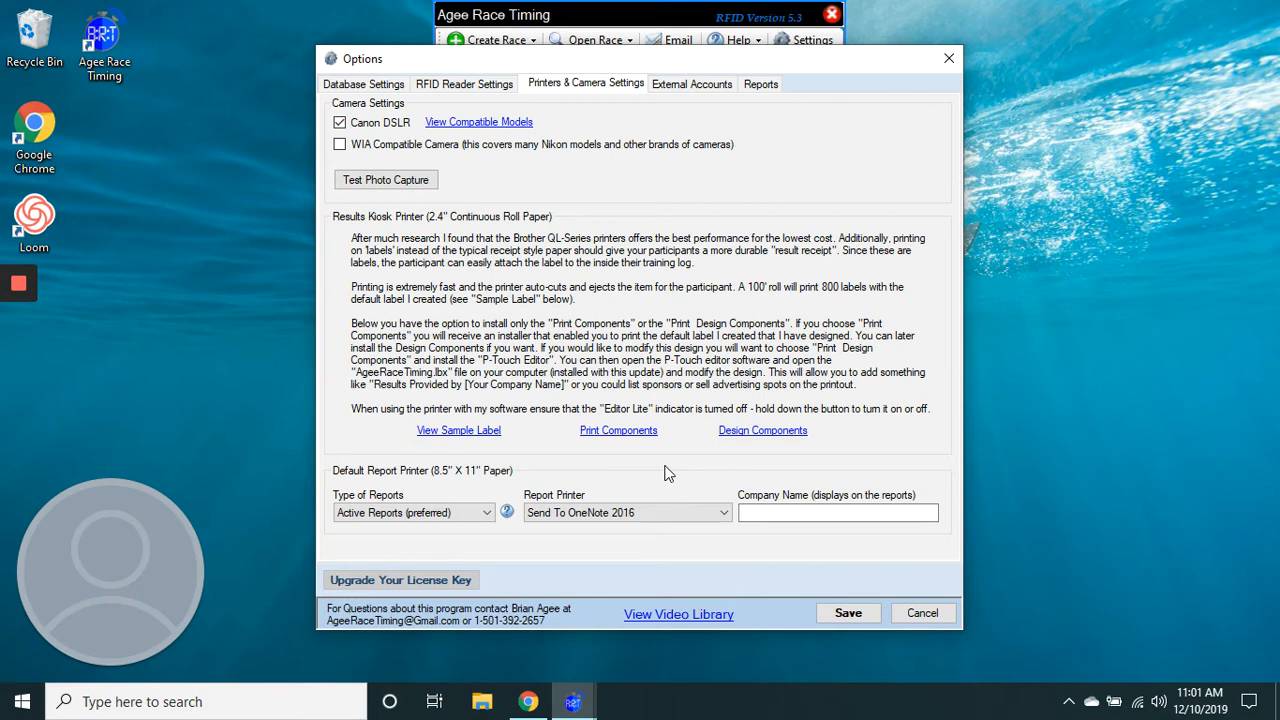
# In the external account settings, switch the RunSignUp environment between Test and Live, ending on Live
pyautogui.click(678, 88)
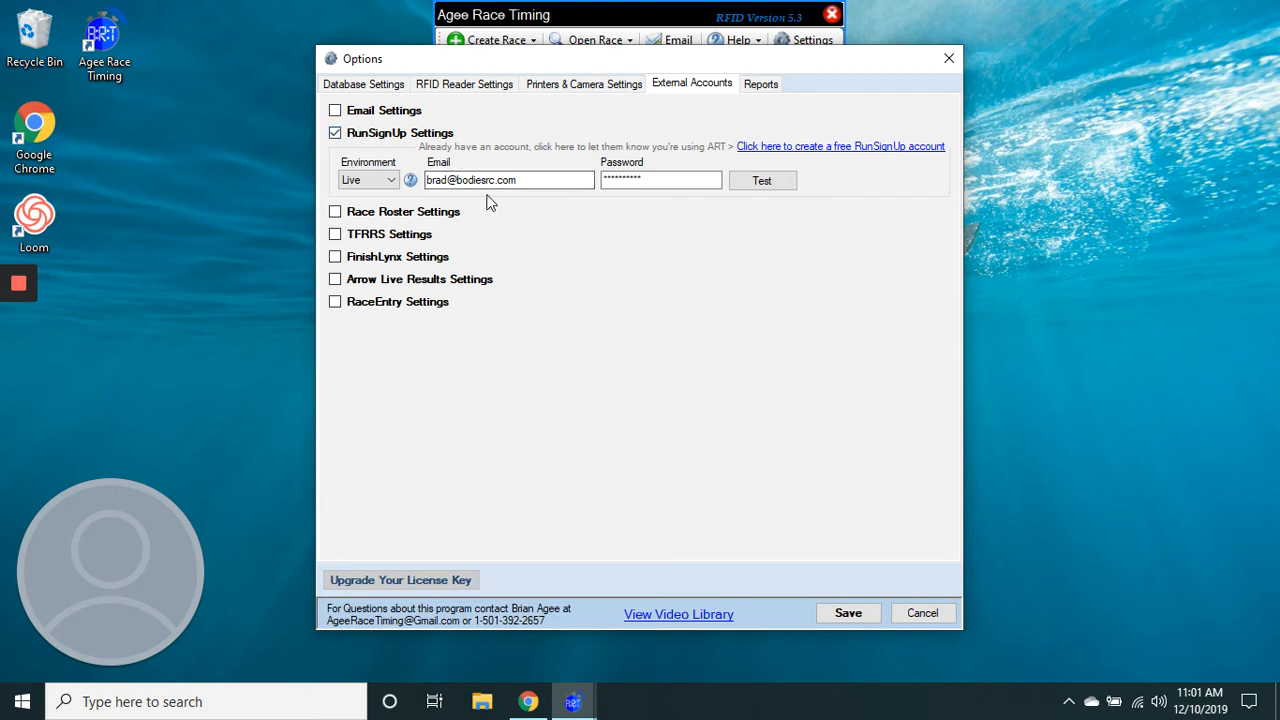
pyautogui.click(392, 181)
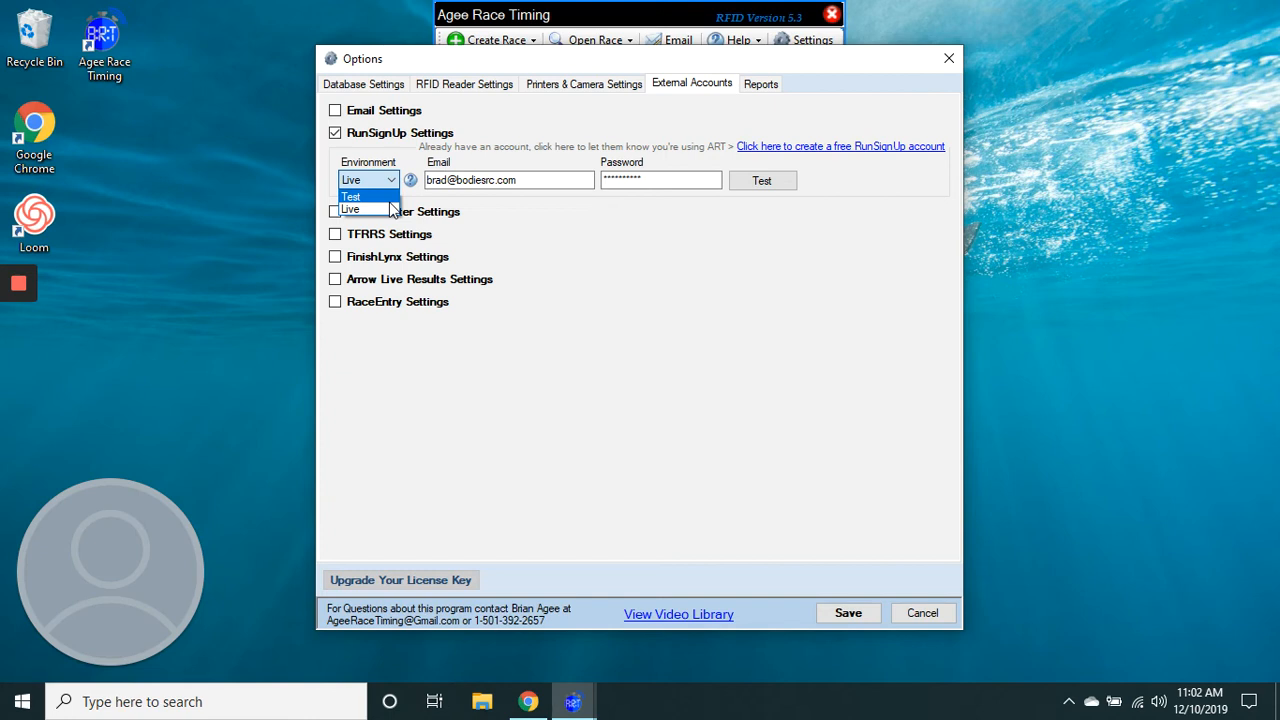
pyautogui.click(388, 200)
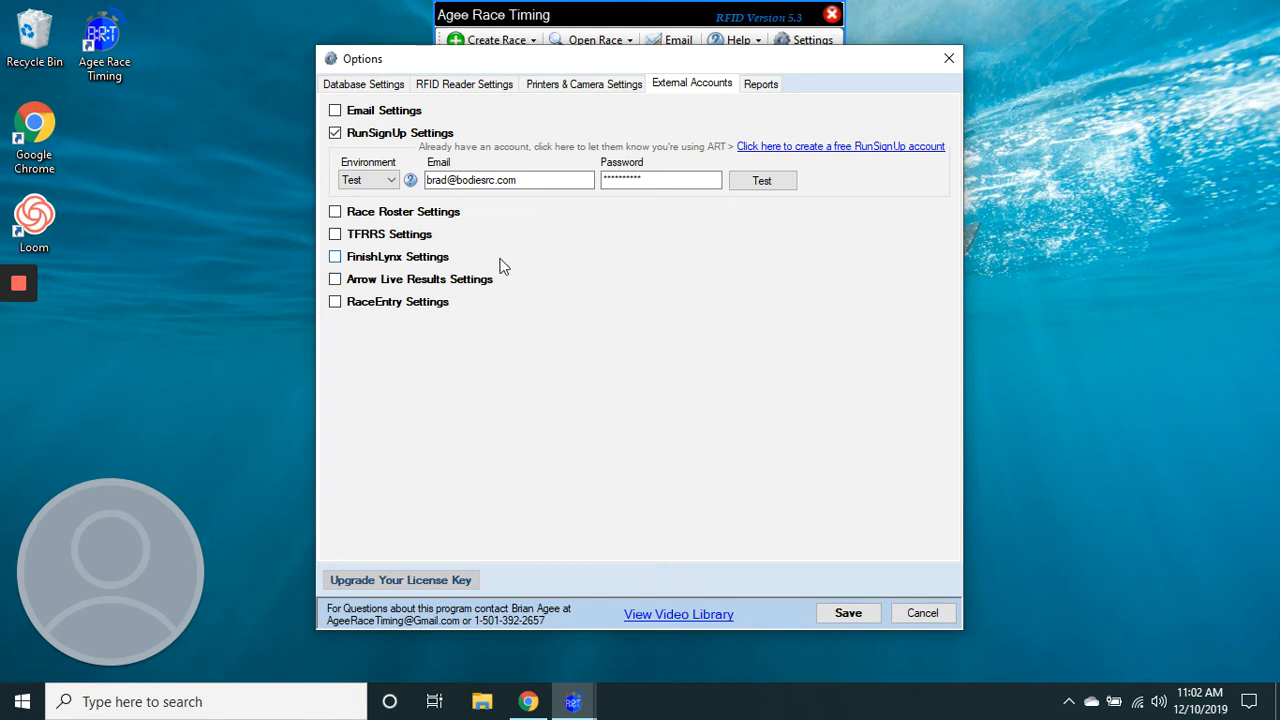
pyautogui.click(395, 185)
pyautogui.click(380, 204)
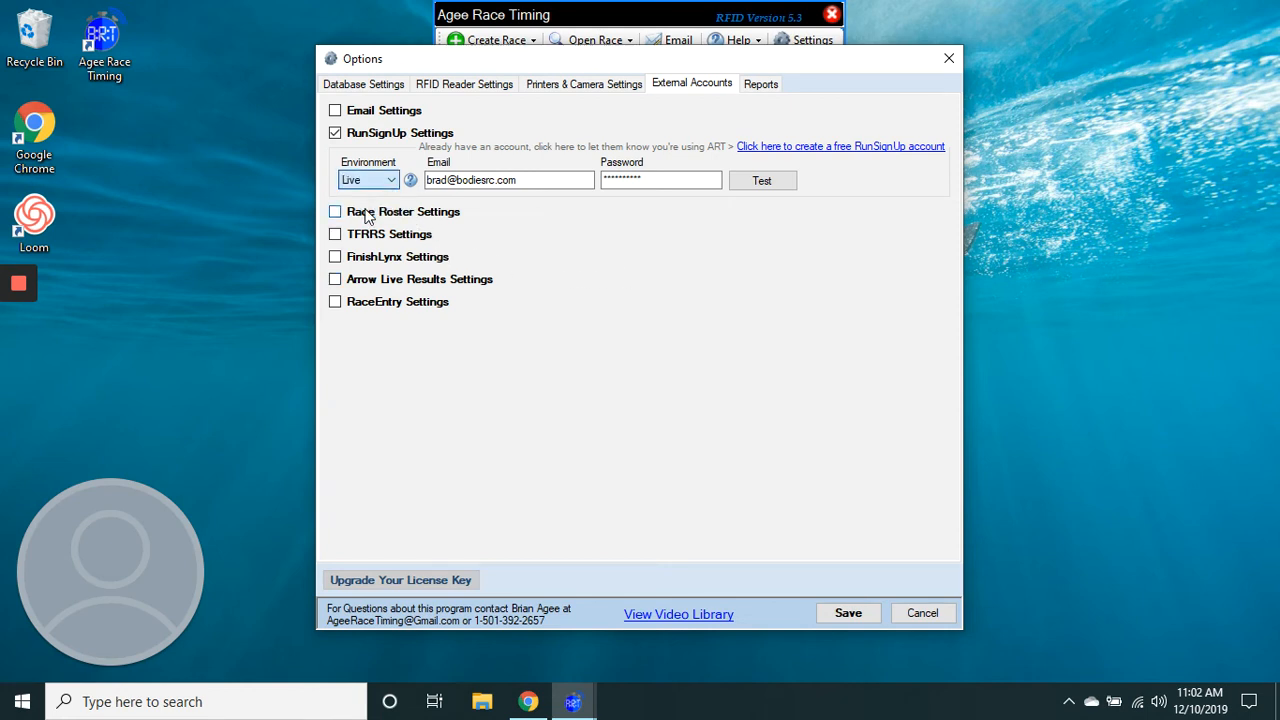
pyautogui.click(760, 188)
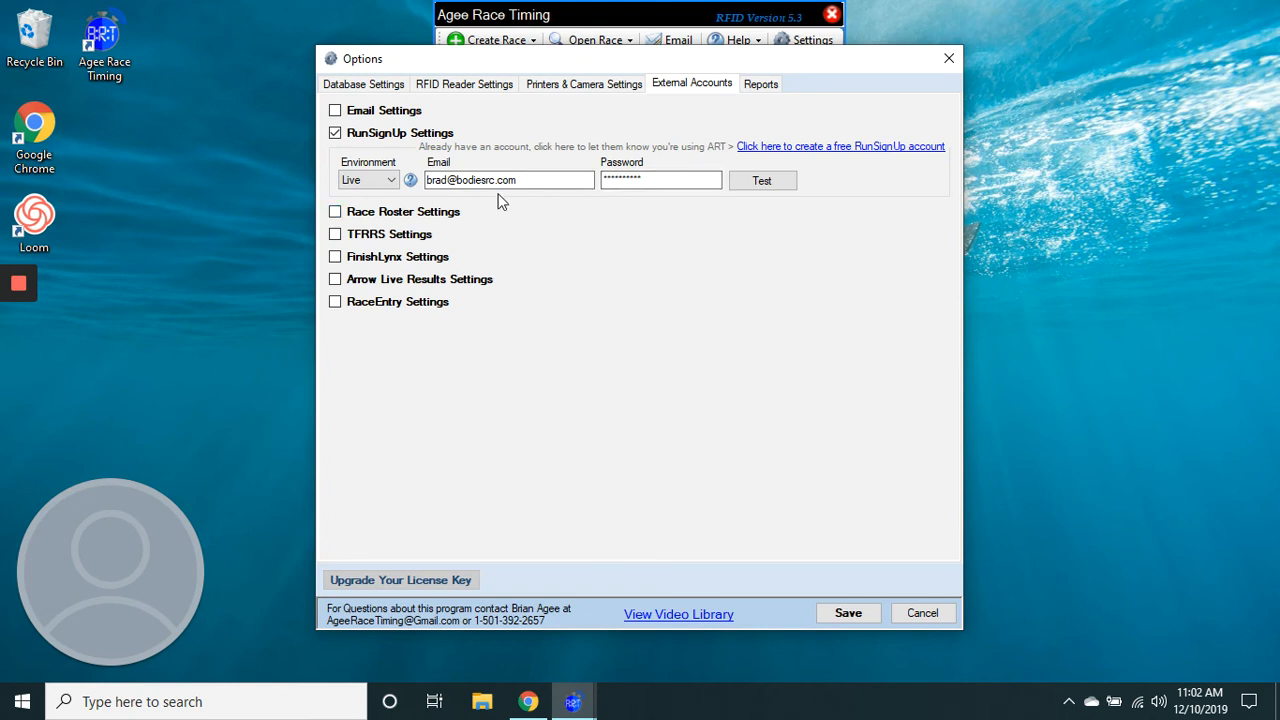
pyautogui.click(430, 180)
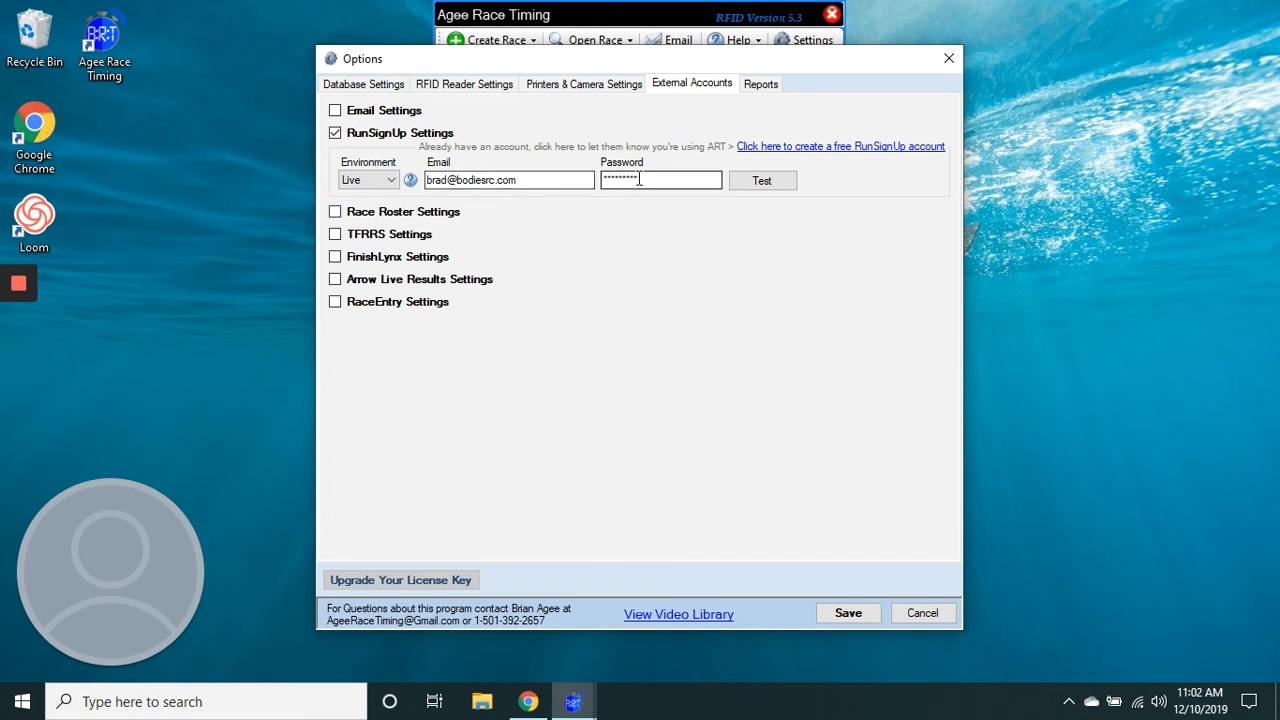
pyautogui.click(383, 182)
pyautogui.click(374, 200)
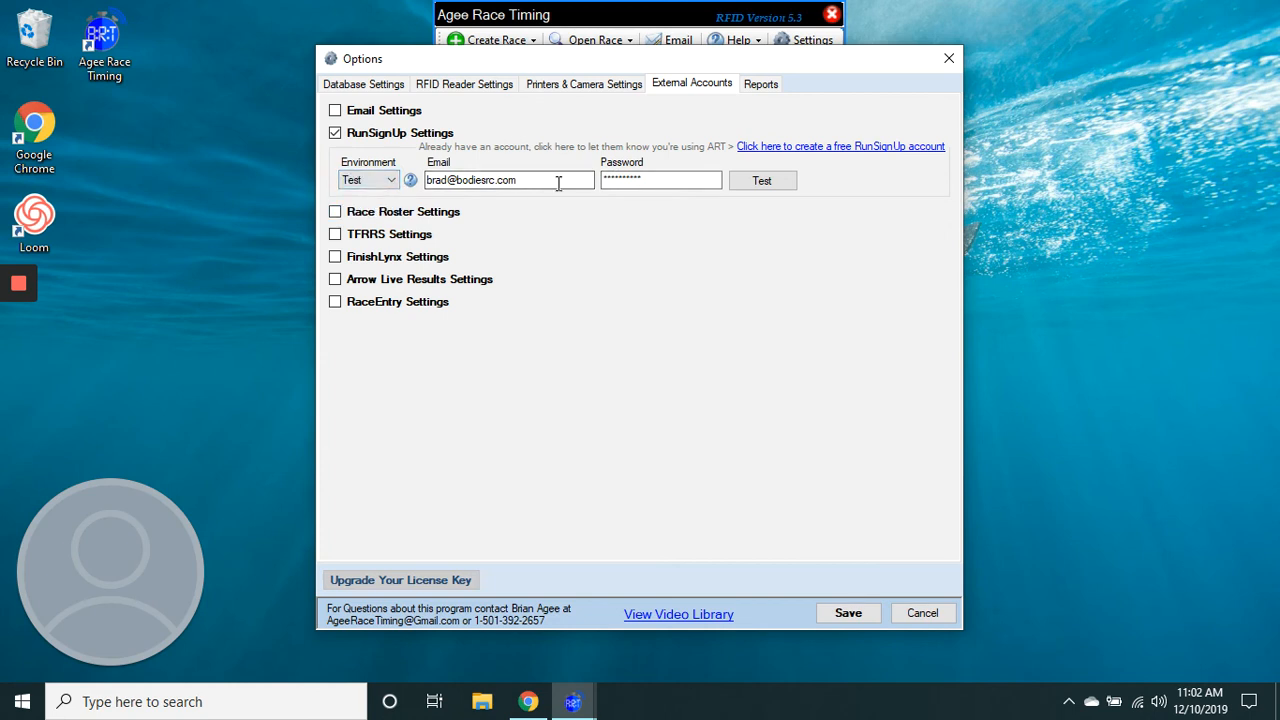
pyautogui.click(386, 181)
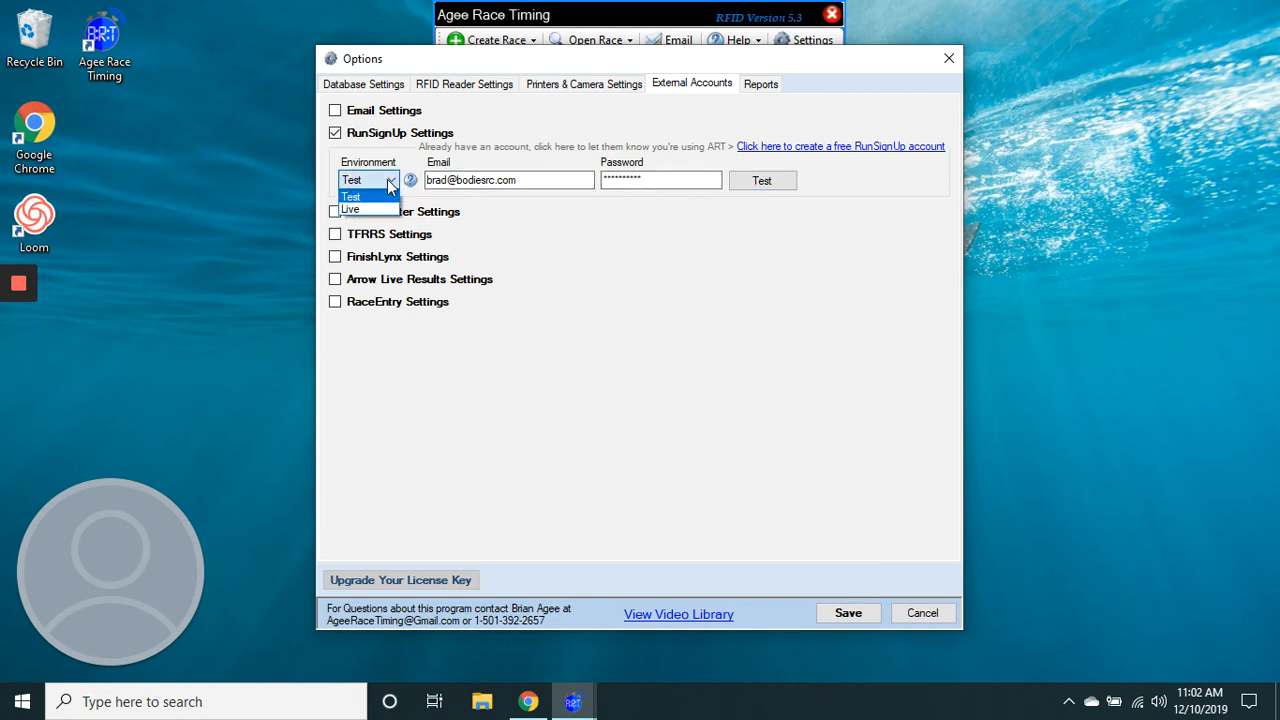
pyautogui.click(387, 190)
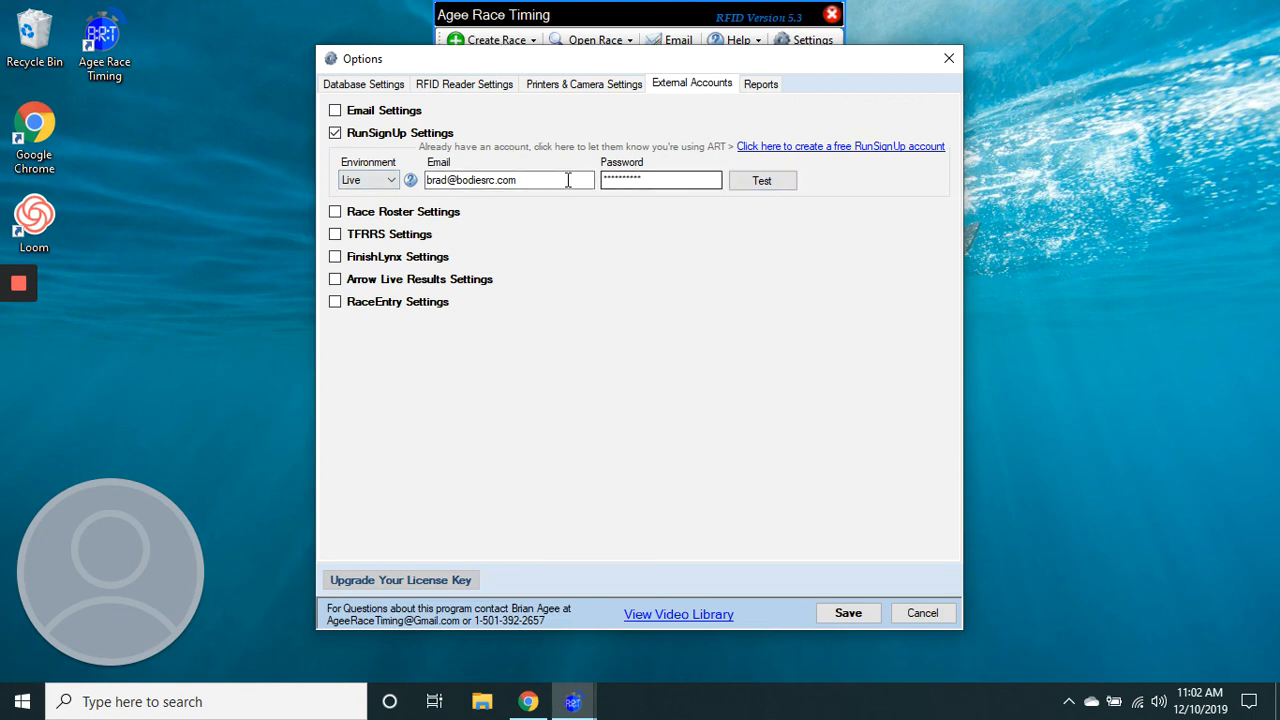
# Check the report settings, return to the external accounts, and save all the program options
pyautogui.click(757, 86)
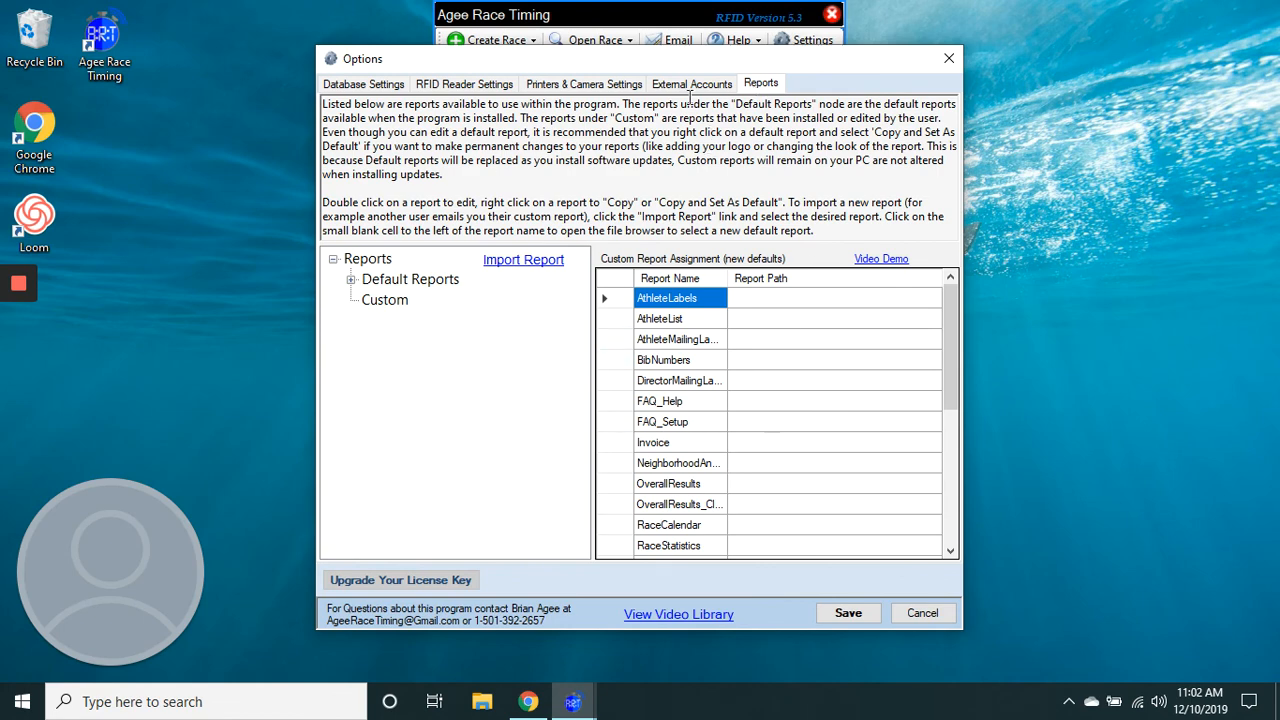
pyautogui.click(688, 86)
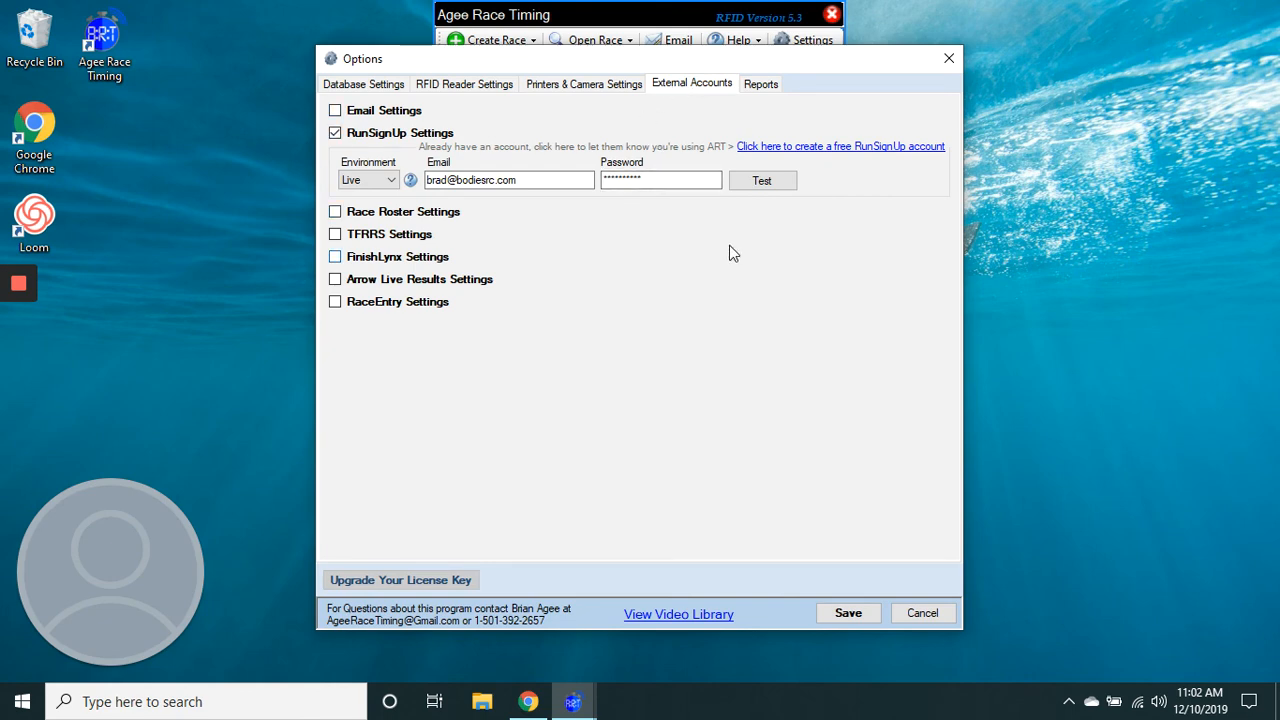
pyautogui.click(848, 614)
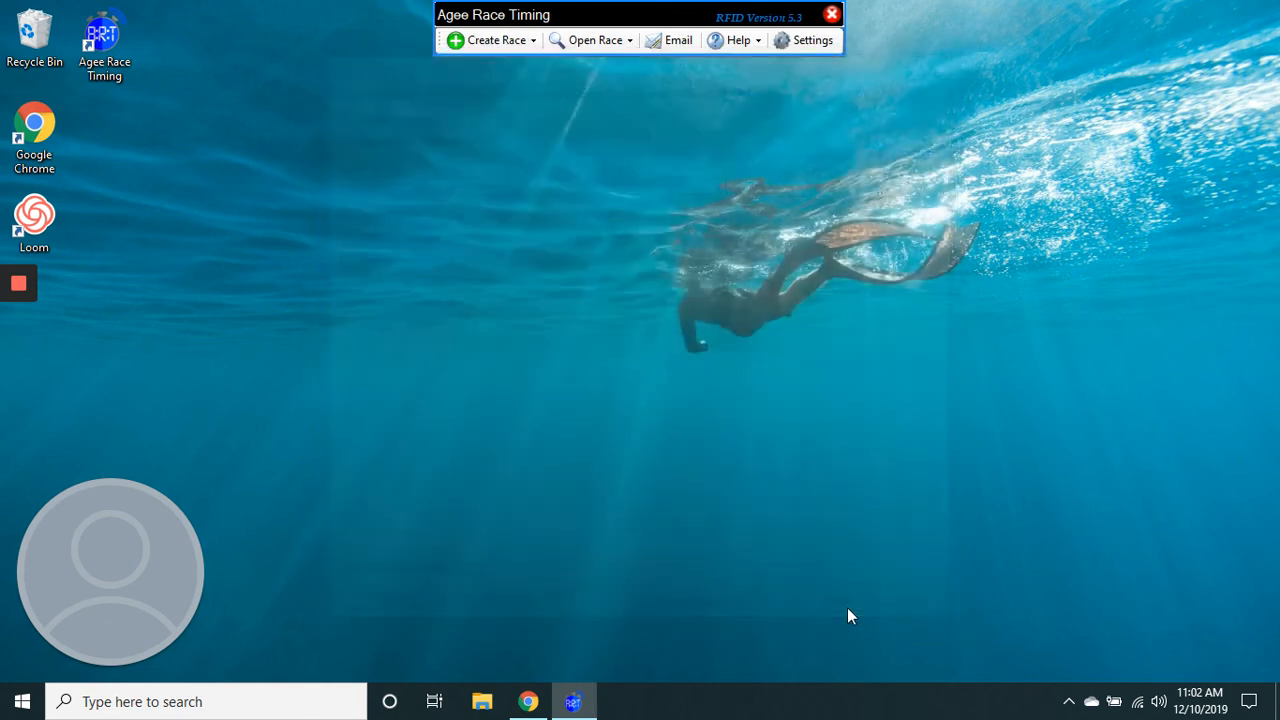